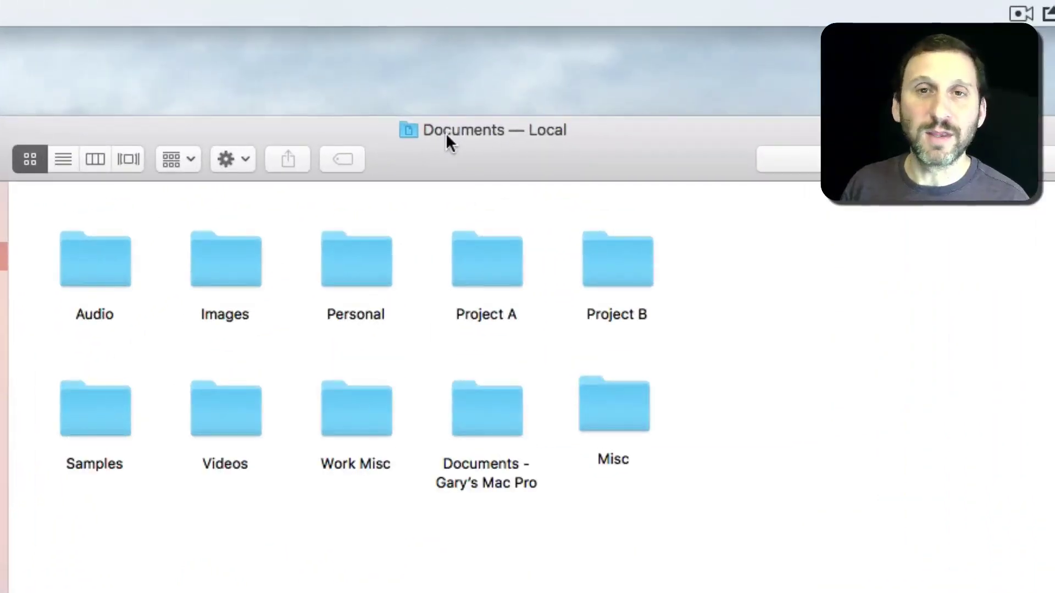
Step: Open Macintosh HD from the path menu in a new window using List view
left_click(460, 134, "super")
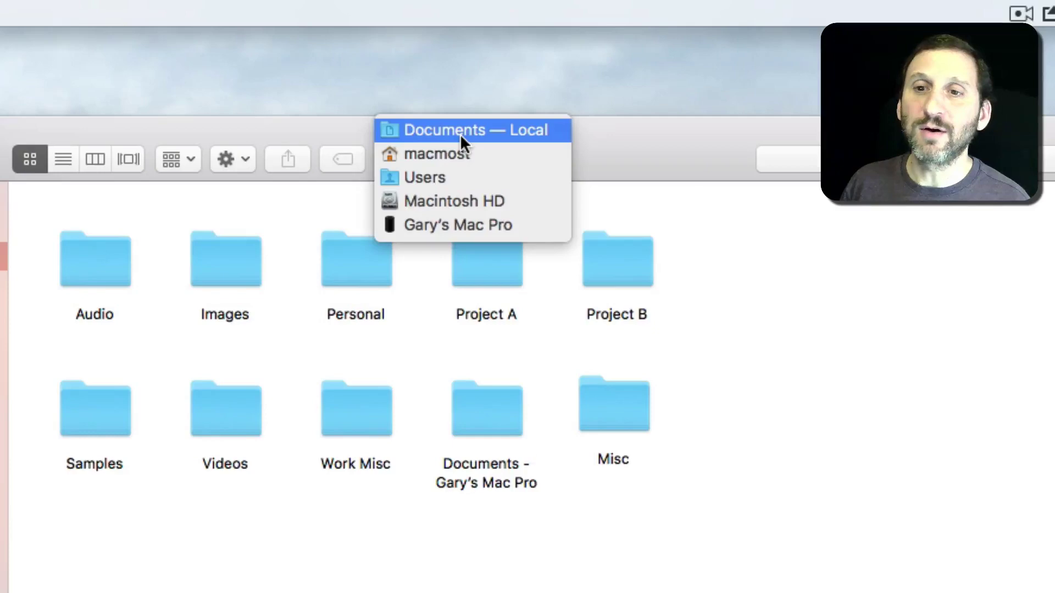
left_click(454, 201)
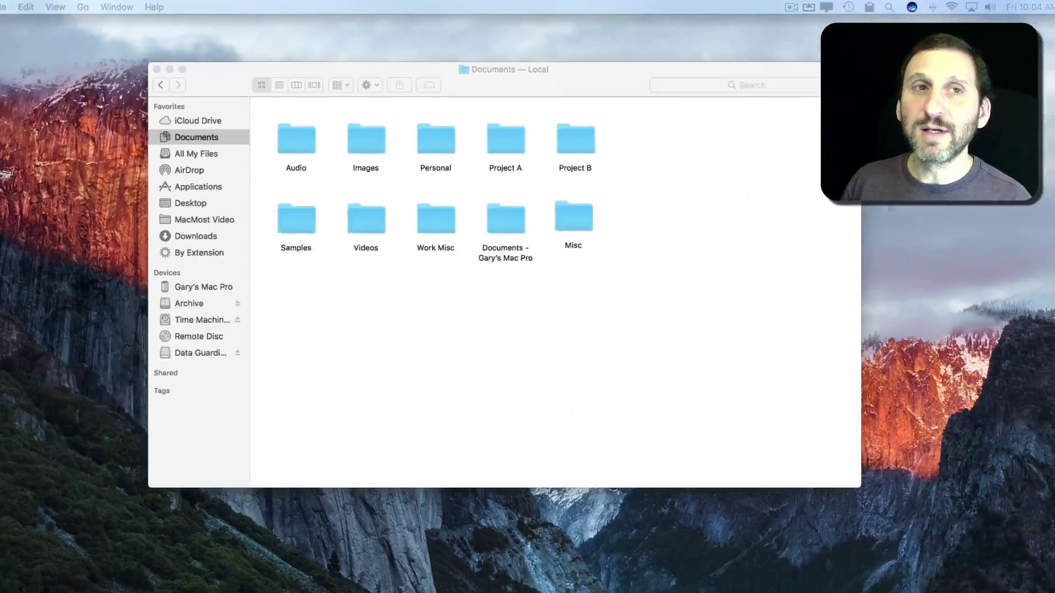
mouse_move(271, 185)
left_mouse_down()
mouse_move(557, 51)
mouse_move(537, 65)
left_mouse_up()
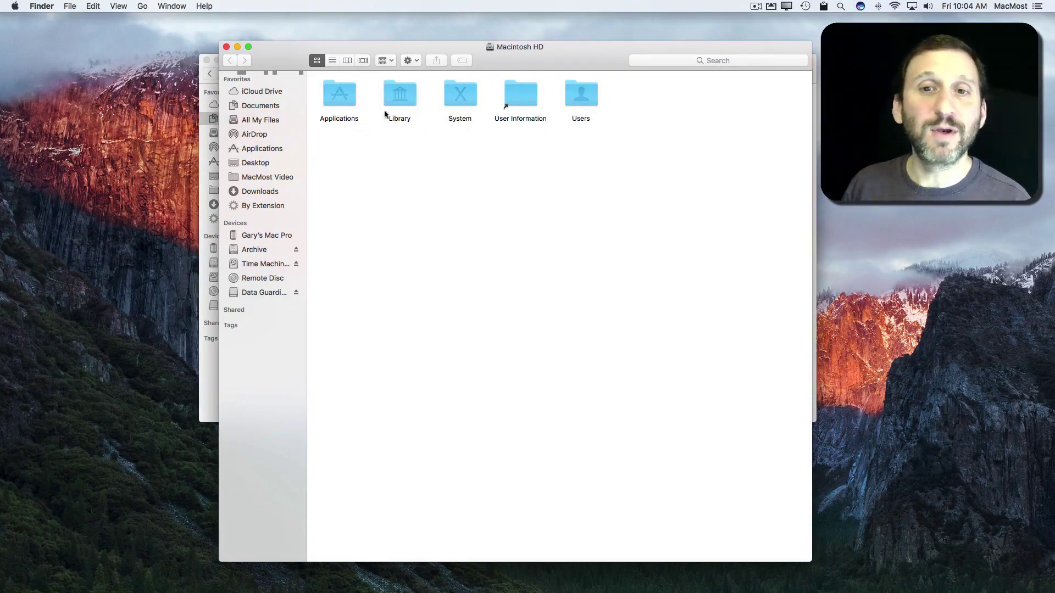
left_click(332, 60)
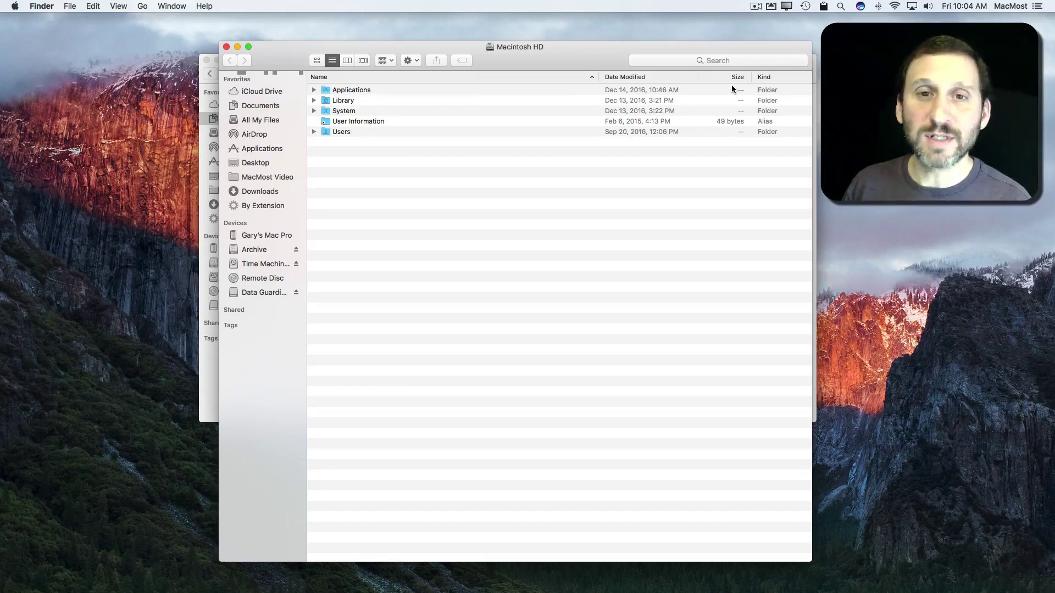
Step: Turn on Calculate all sizes in the View Options for Macintosh HD
left_click(72, 6)
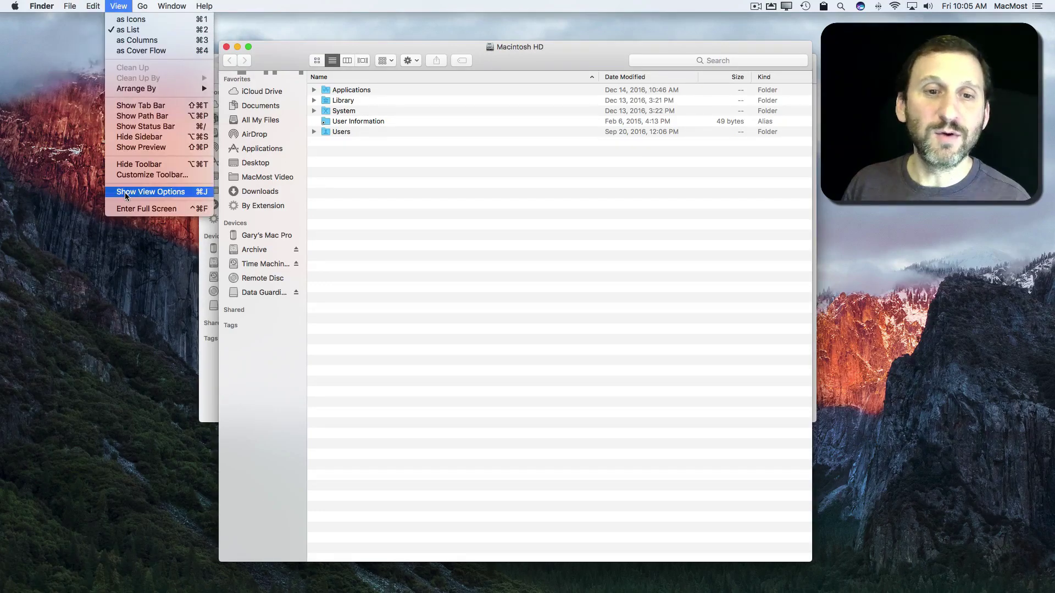
left_click(125, 192)
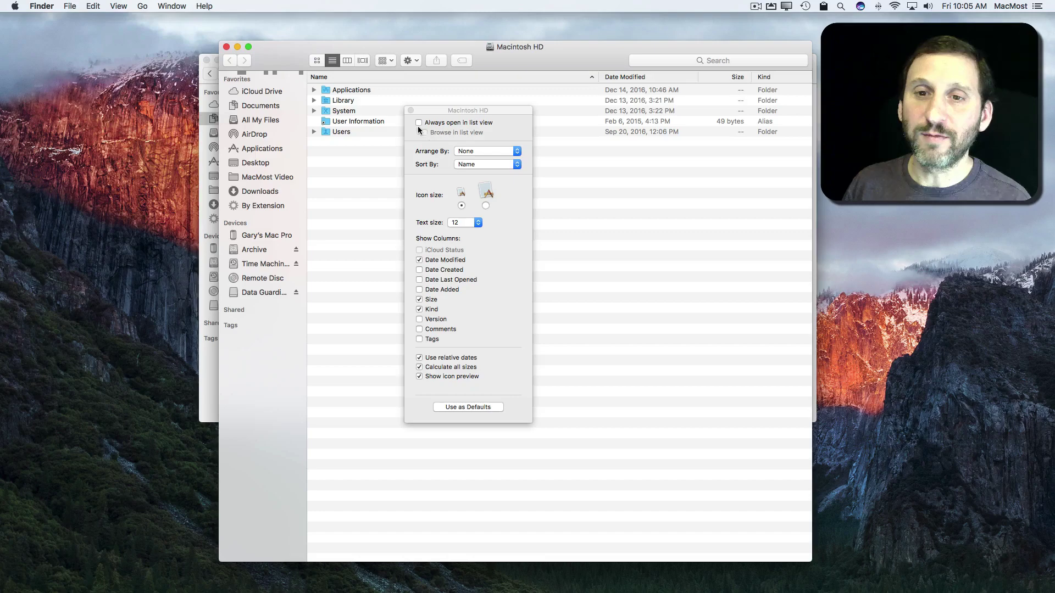
left_click(410, 110)
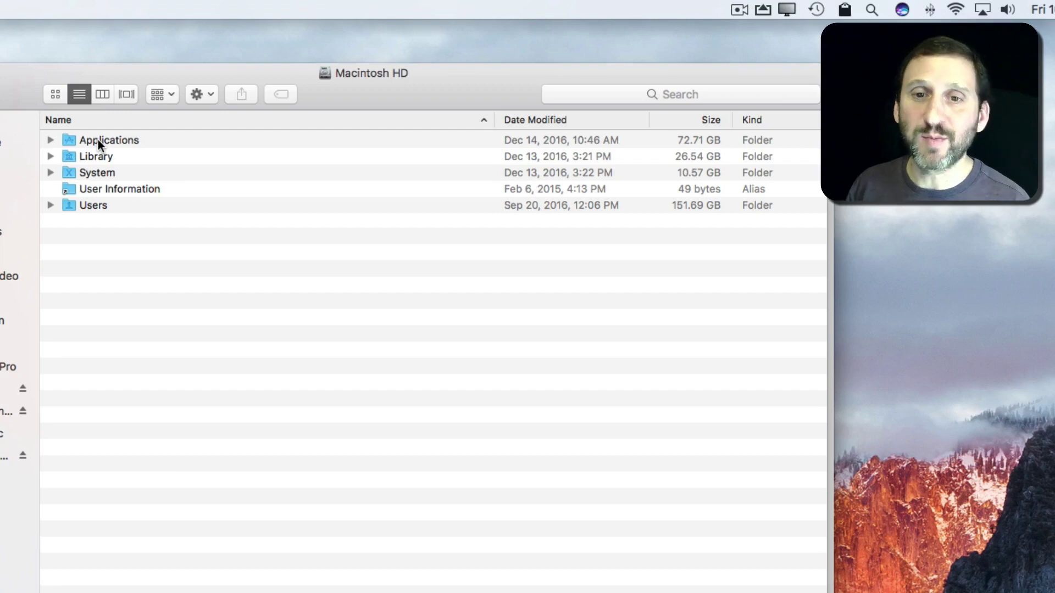
Step: Open Users, enable Calculate all sizes with Cmd-J, and select the macmost folder
double_click(95, 207)
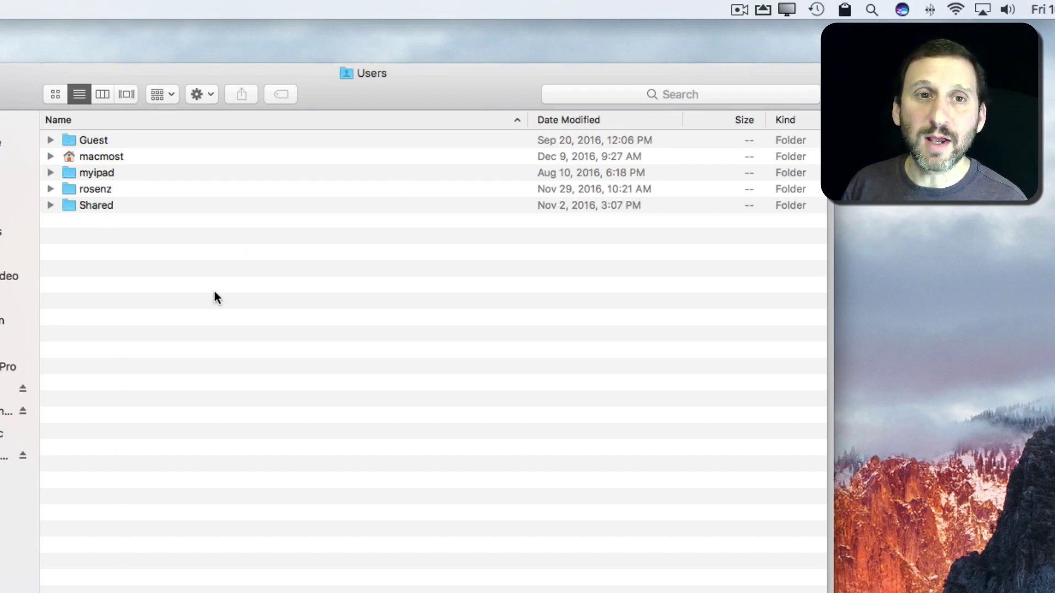
key("super+j")
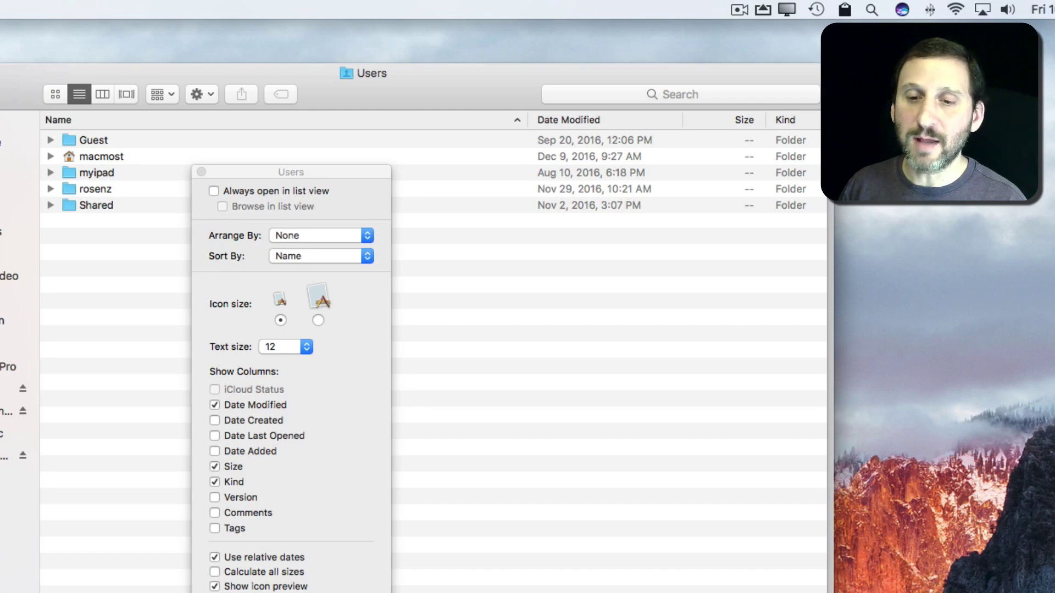
left_click(262, 569)
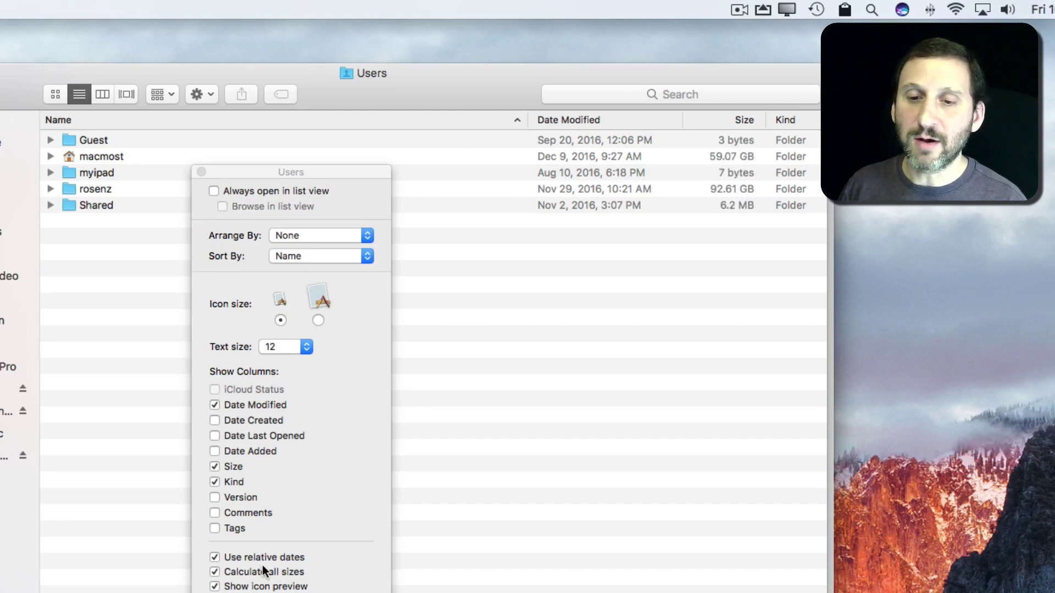
left_click(201, 173)
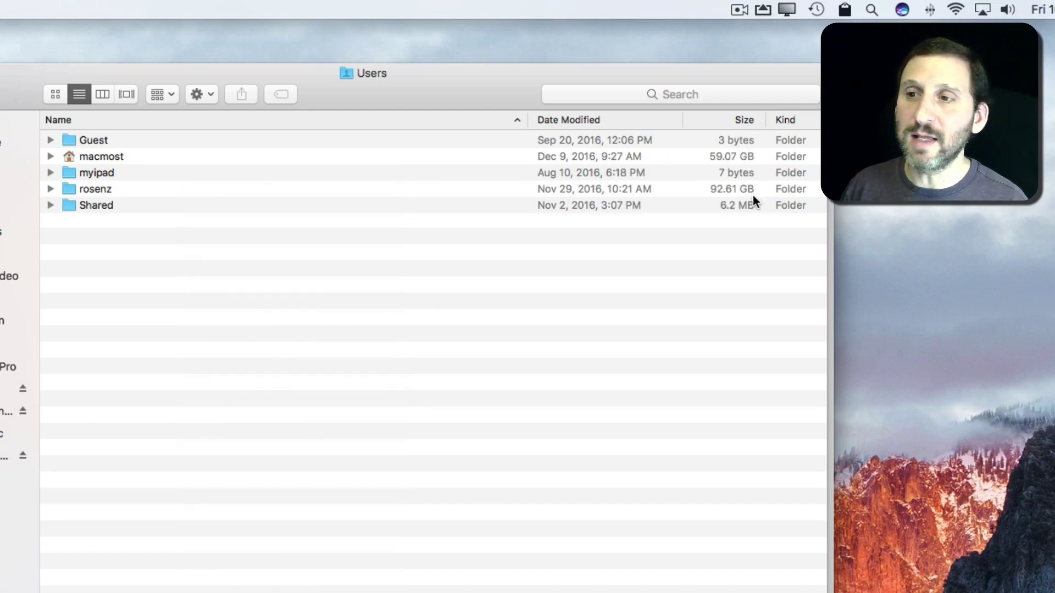
left_click(108, 162)
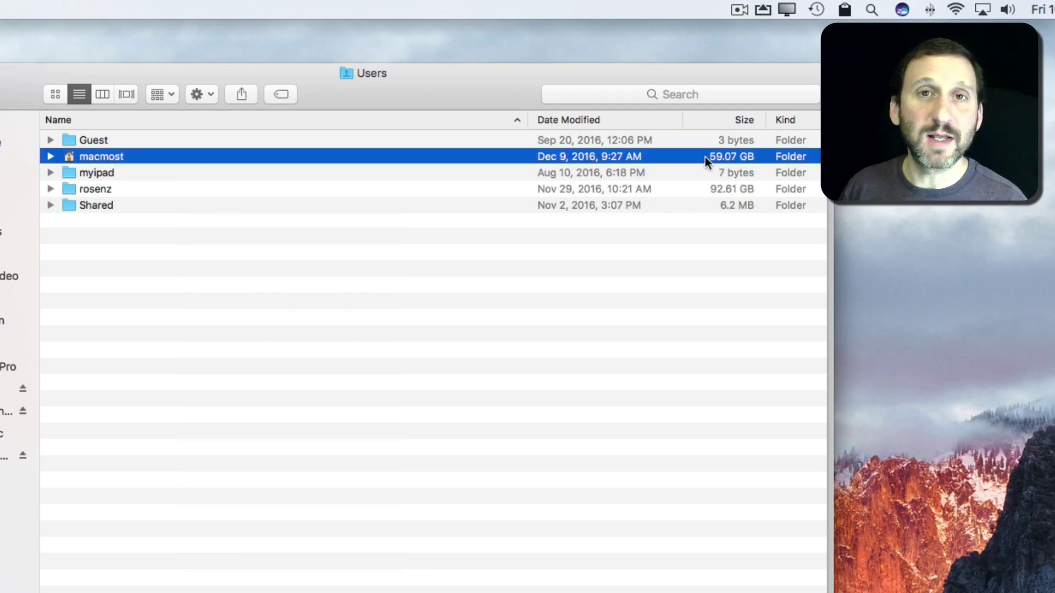
left_click(585, 188)
left_click(551, 157)
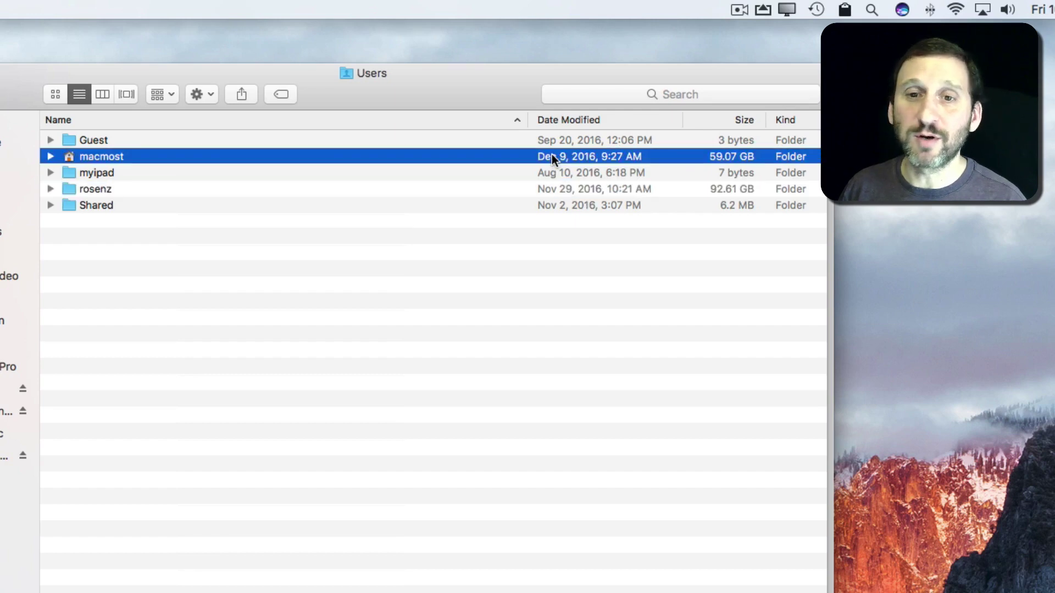
Step: Open macmost, enable Calculate all sizes, and sort by Size, largest first
double_click(513, 156)
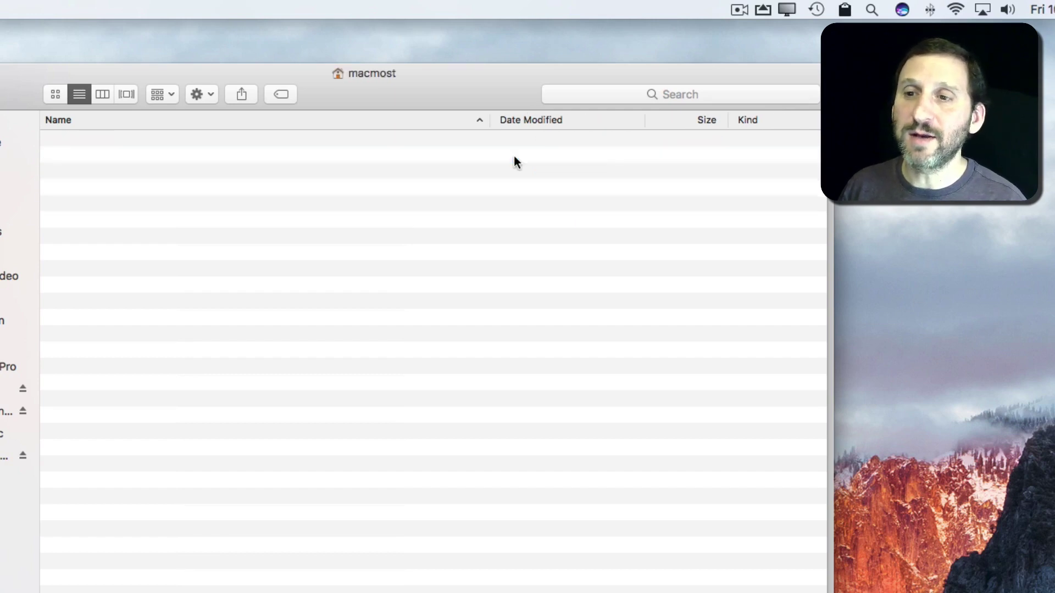
key("super+j")
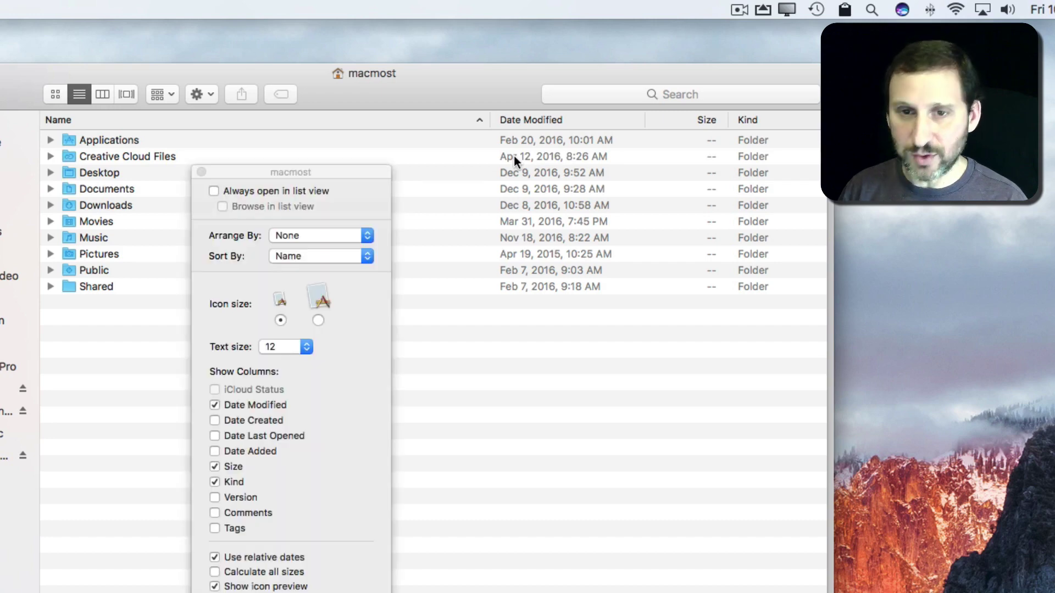
left_click(292, 572)
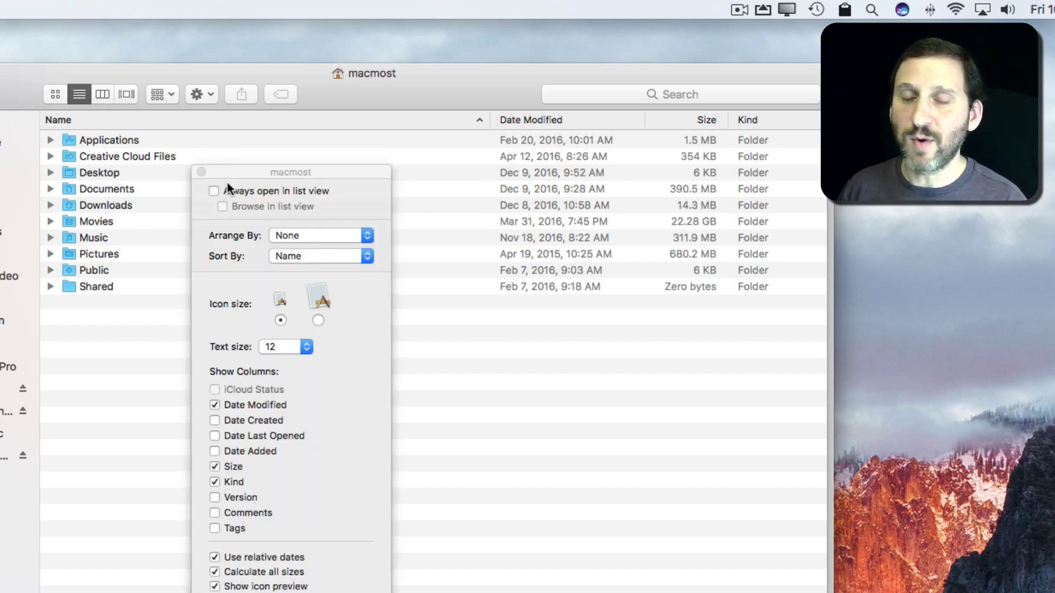
left_click(200, 172)
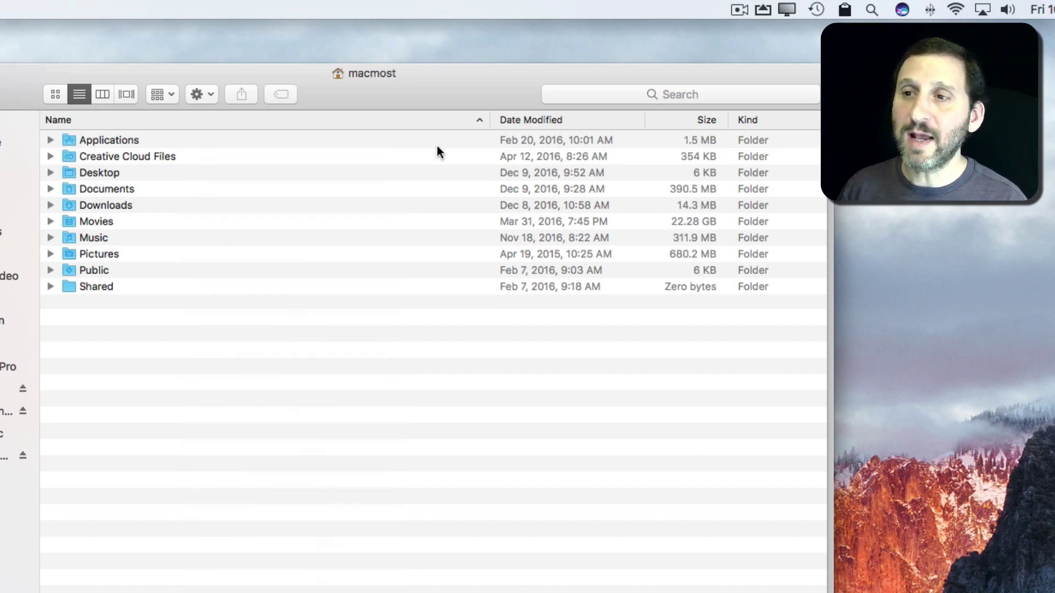
left_click(705, 121)
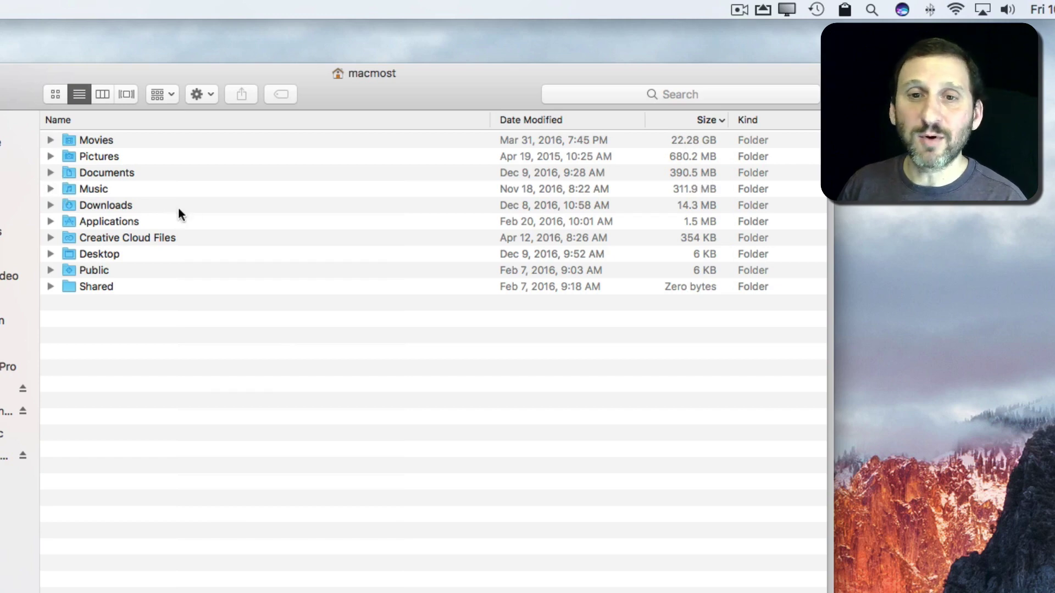
Step: Peek into Music and Documents, then expand Movies and select Untitled.fcpbundle (20.52 GB)
left_click(49, 189)
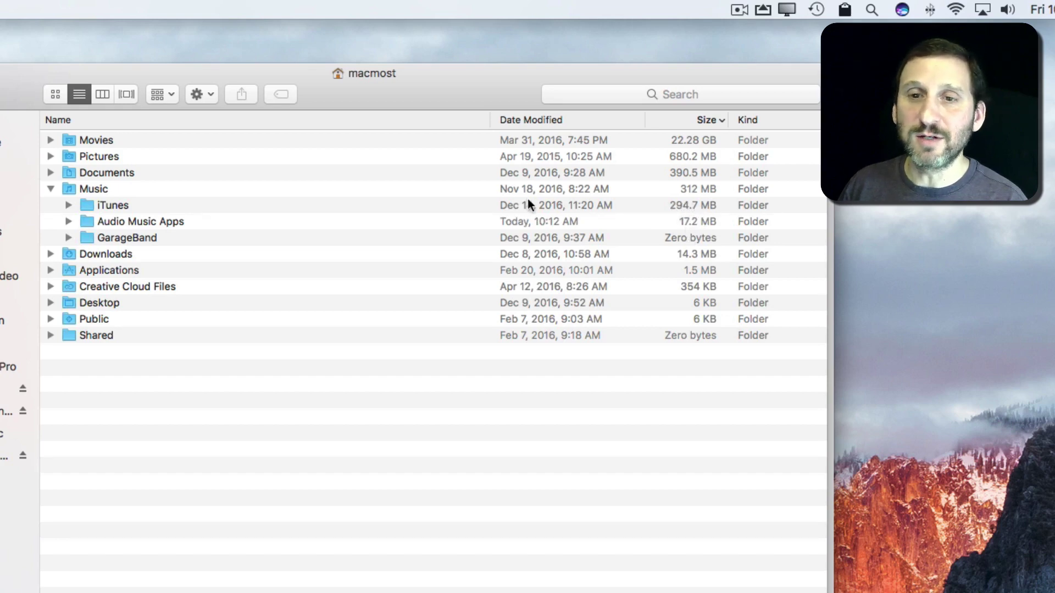
left_click(57, 187)
key("Left")
left_click(50, 172)
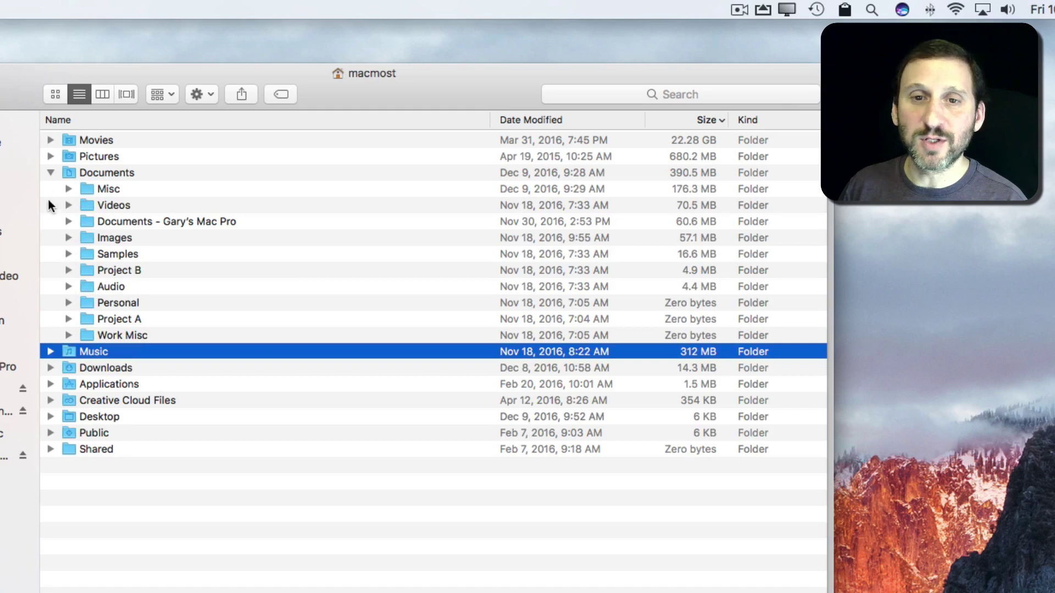
left_click(50, 172)
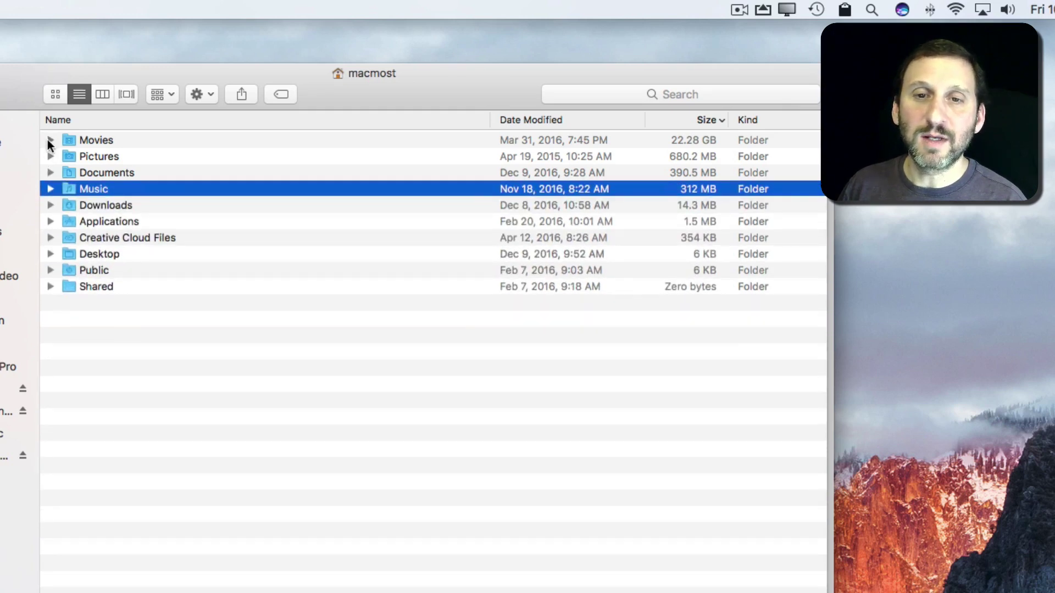
left_click(51, 141)
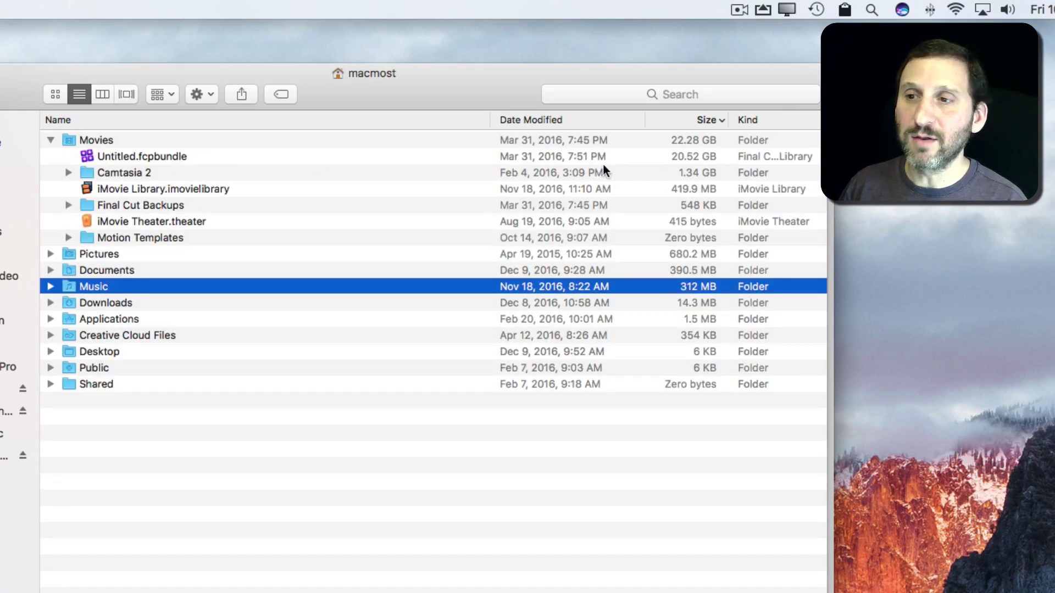
left_click(128, 159)
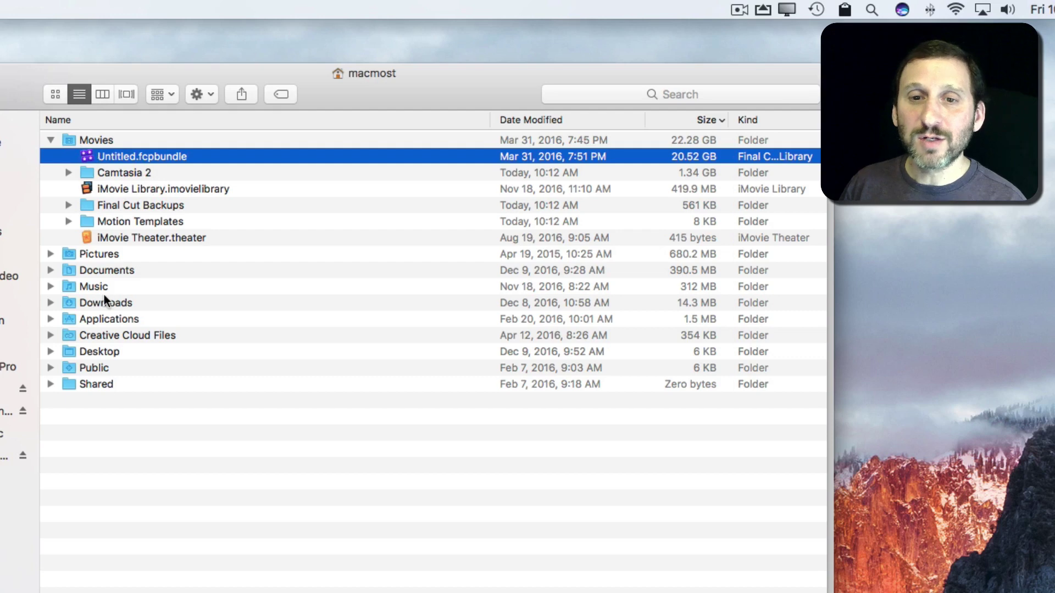
Step: Expand Documents below Movies to list its subfolders, Misc at 176.3 MB first
left_click(51, 271)
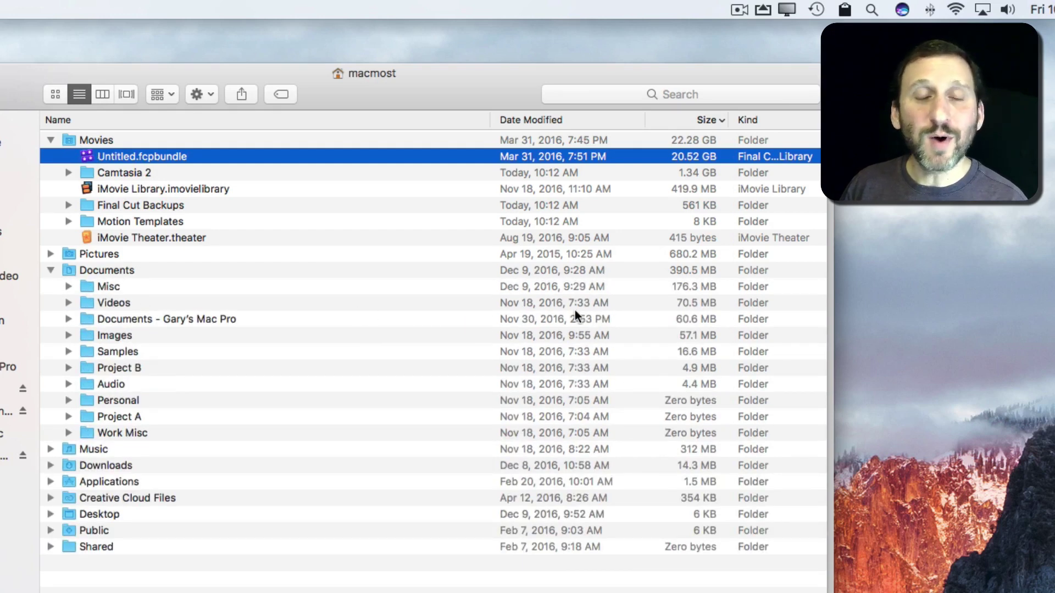